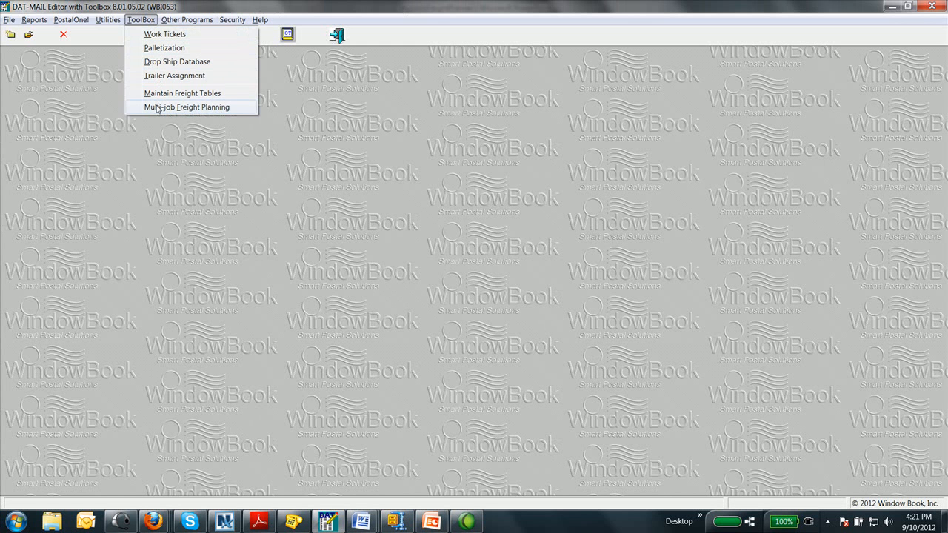
Start multi-job freight planning for MERGE DEMO JOB 1 and MERGE DEMO JOB 2 and process their entry plan
left_click(157, 107)
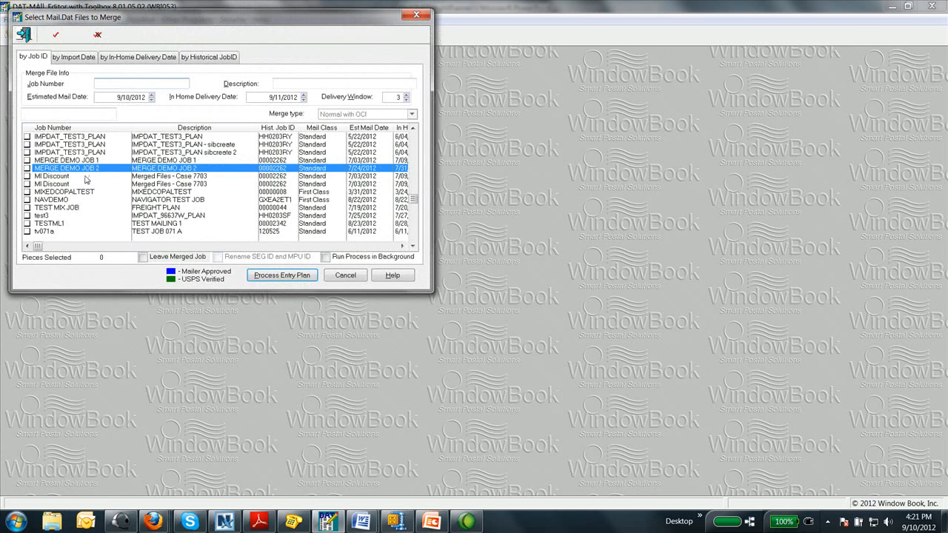
left_click(27, 160)
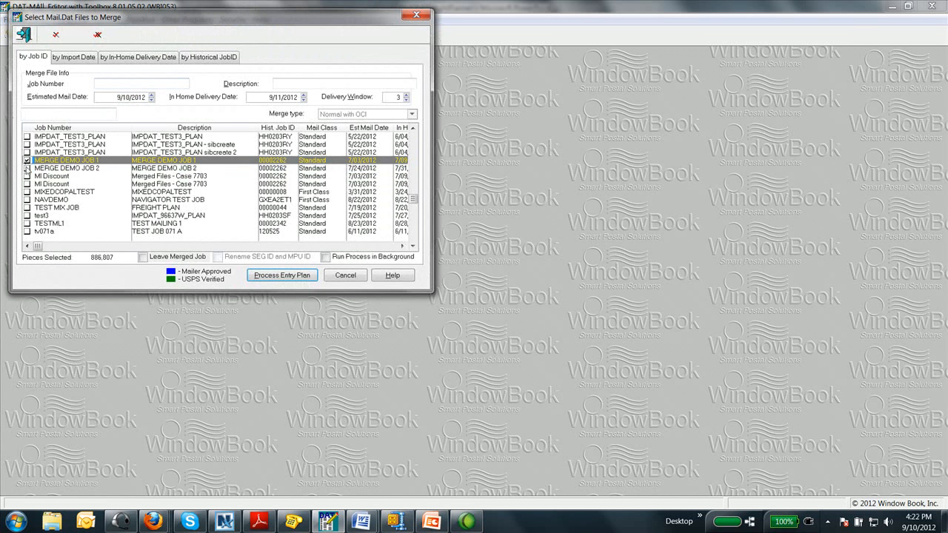
left_click(28, 168)
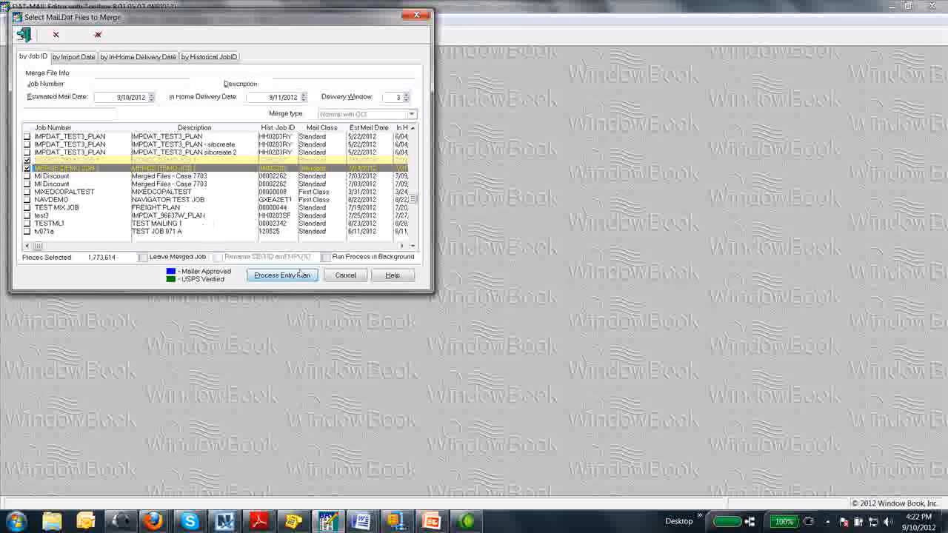
left_click(282, 276)
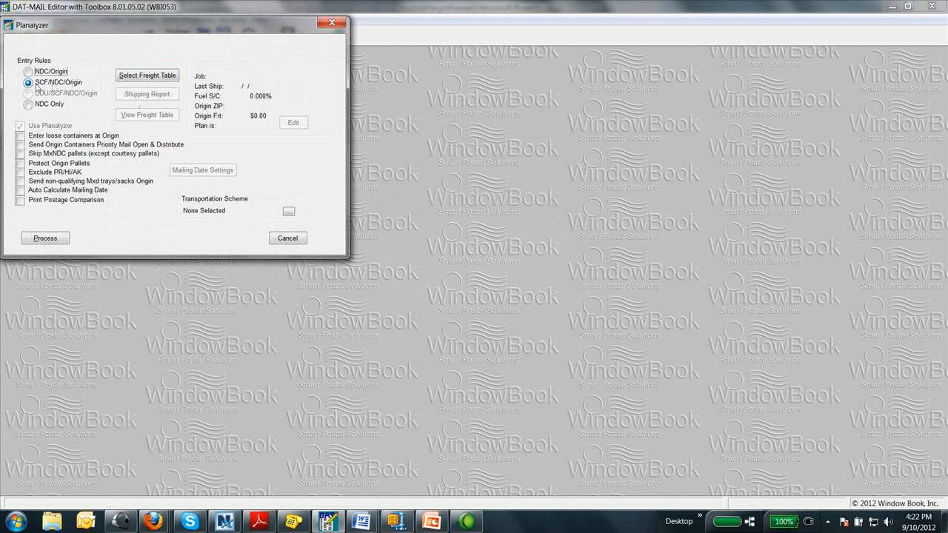
Process the plan using the Test freight table and include all segments in the container listing
left_click(137, 80)
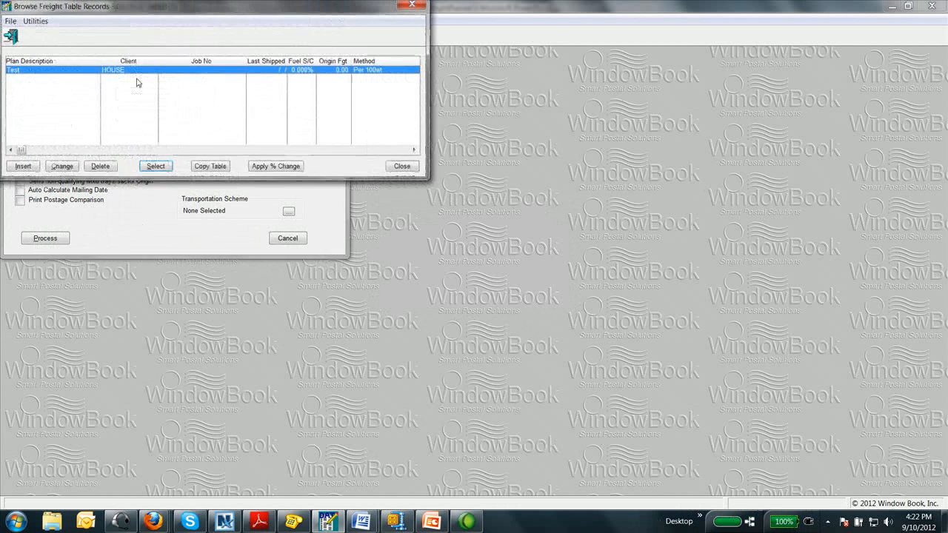
double_click(150, 74)
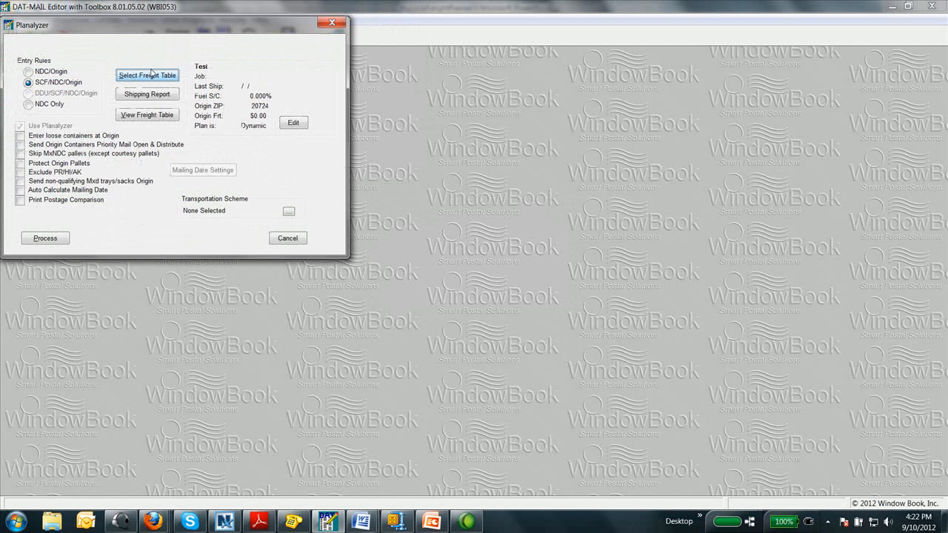
left_click(49, 241)
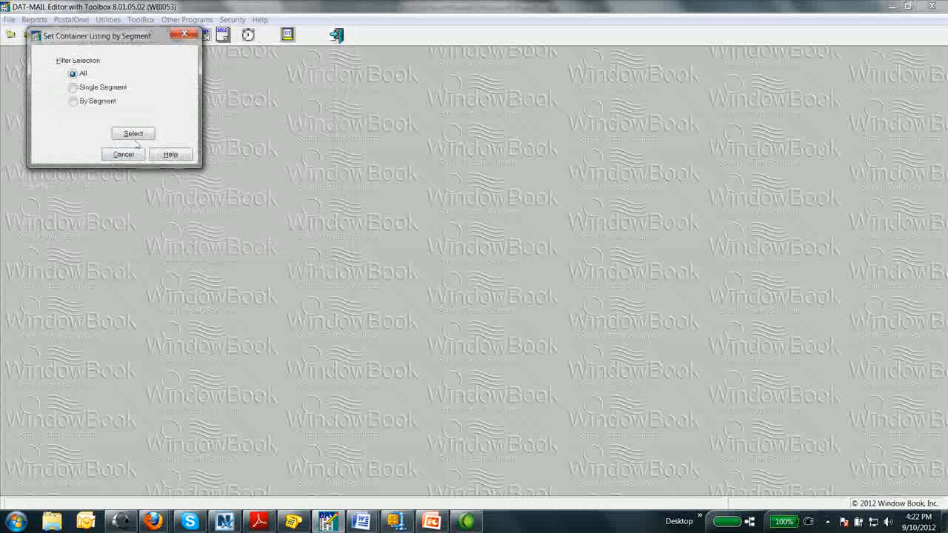
left_click(134, 135)
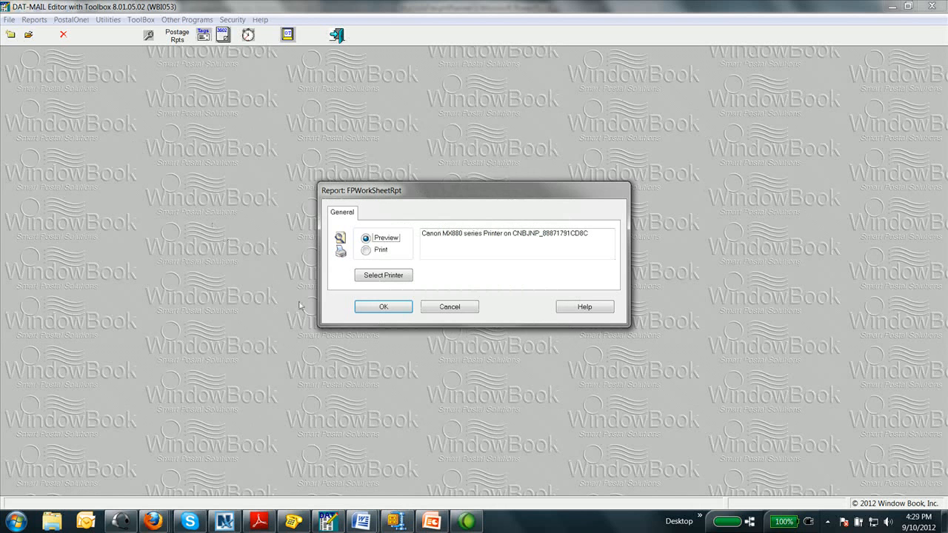
Preview the shipping report and examine the plan worksheet through to the totals on the final plan's last page
left_click(373, 310)
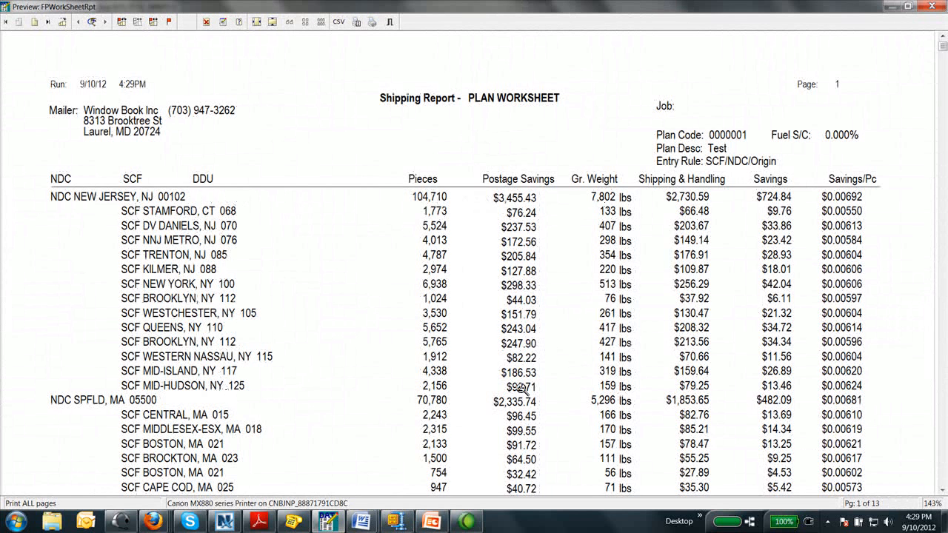
scroll(521, 387, "down", 1)
scroll(521, 387, "down", 3)
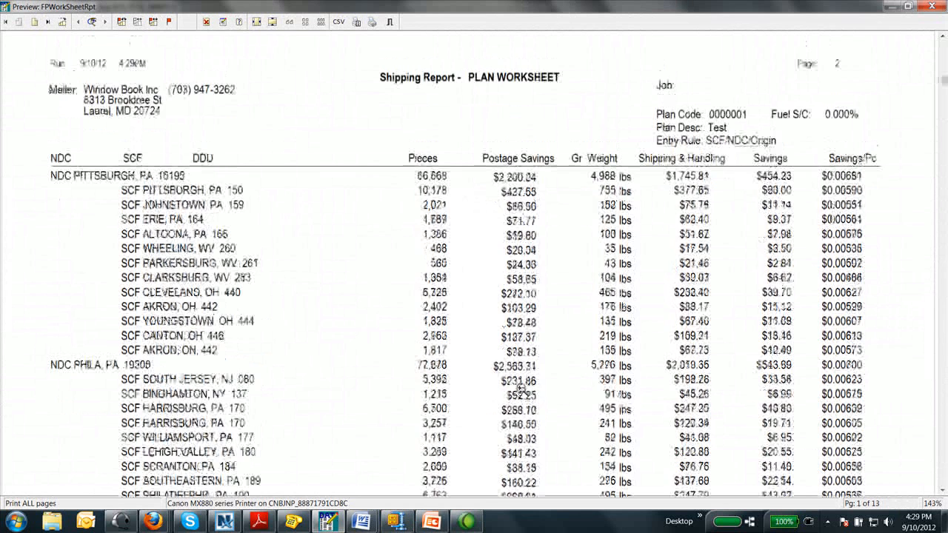
scroll(521, 387, "down", 5)
scroll(521, 387, "down", 3)
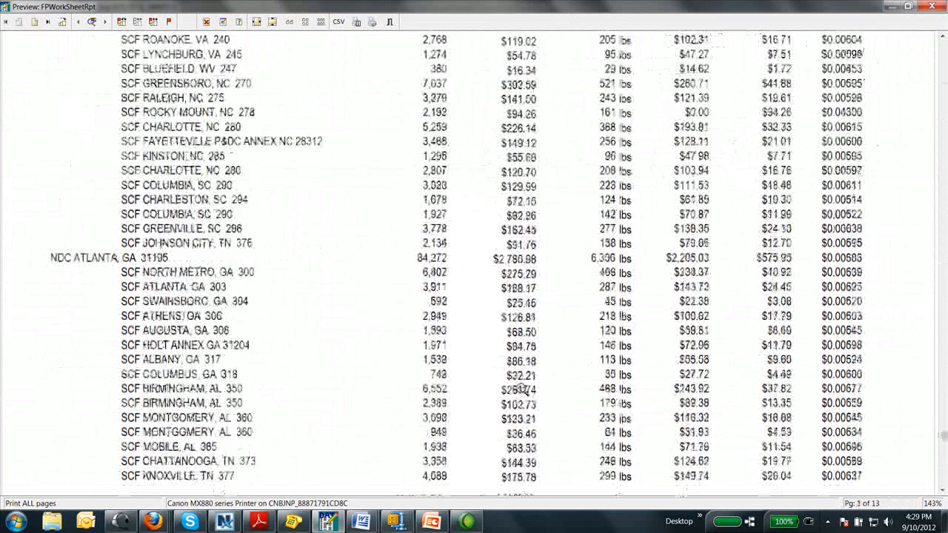
scroll(521, 388, "down", 3)
scroll(521, 387, "down", 3)
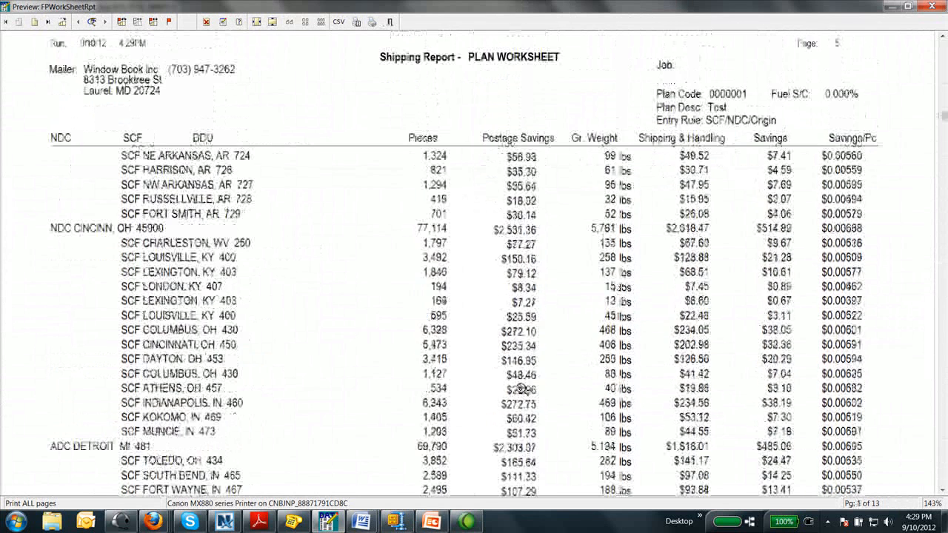
scroll(521, 387, "down", 3)
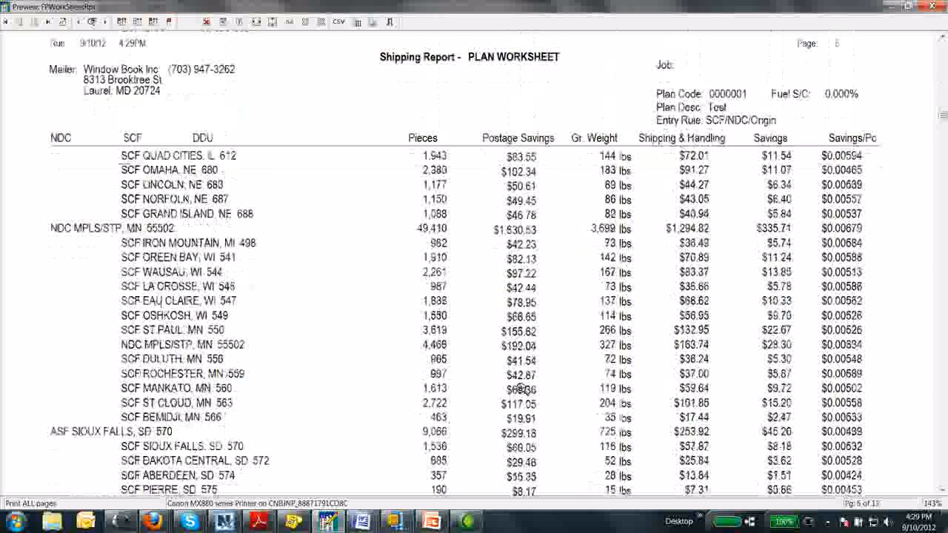
scroll(521, 388, "down", 1)
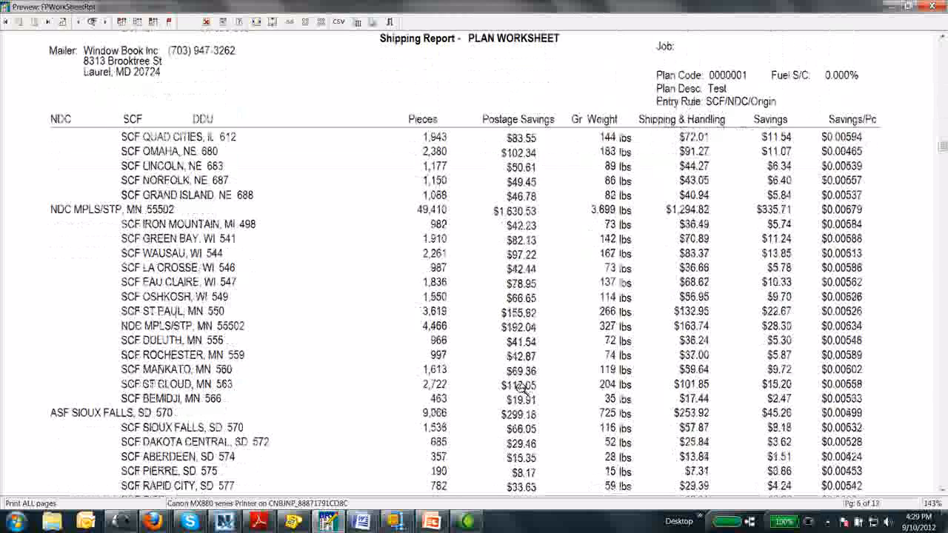
scroll(521, 387, "down", 3)
scroll(521, 387, "down", 6)
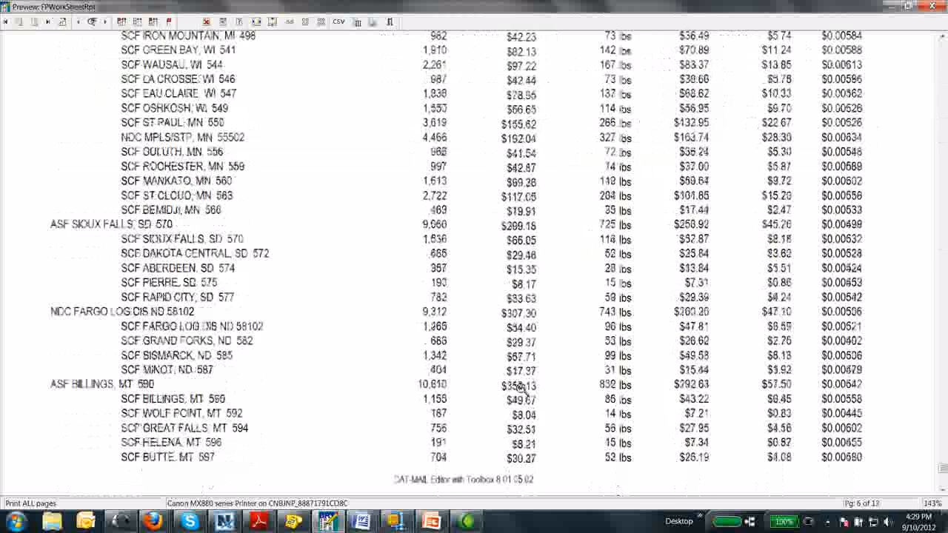
scroll(521, 387, "down", 3)
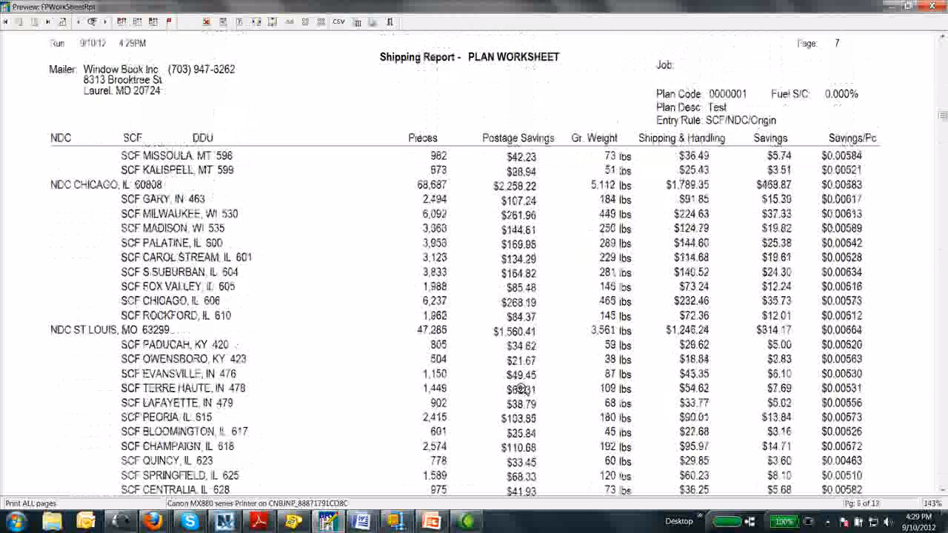
scroll(521, 388, "down", 20)
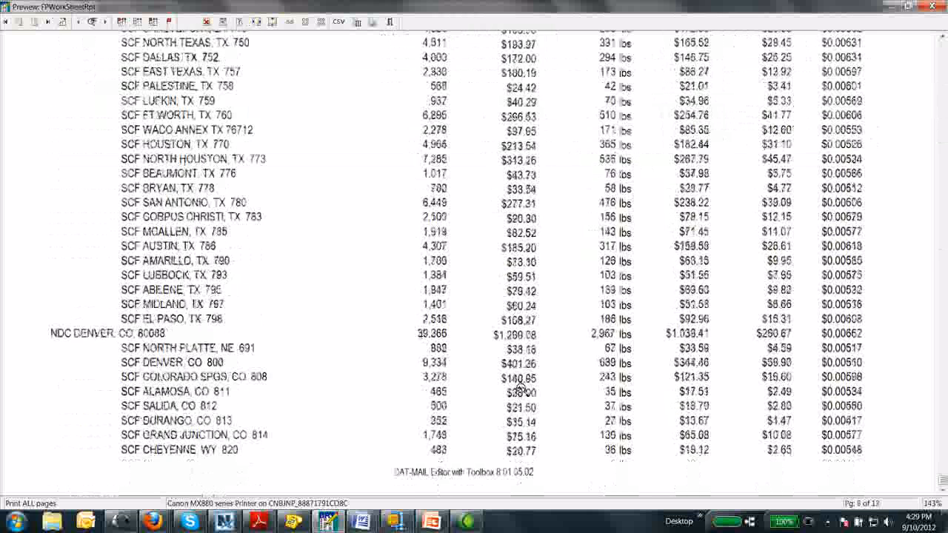
scroll(521, 387, "down", 20)
scroll(522, 387, "down", 15)
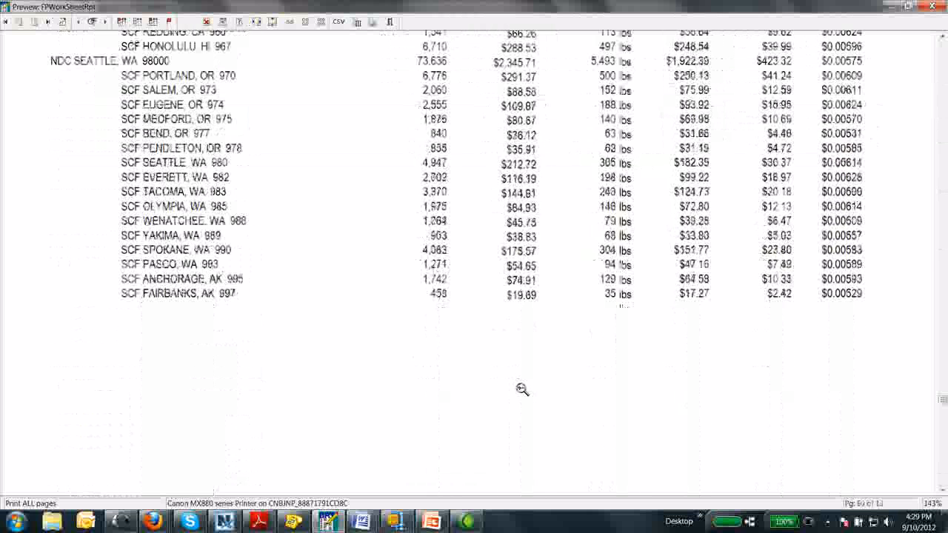
scroll(521, 389, "down", 20)
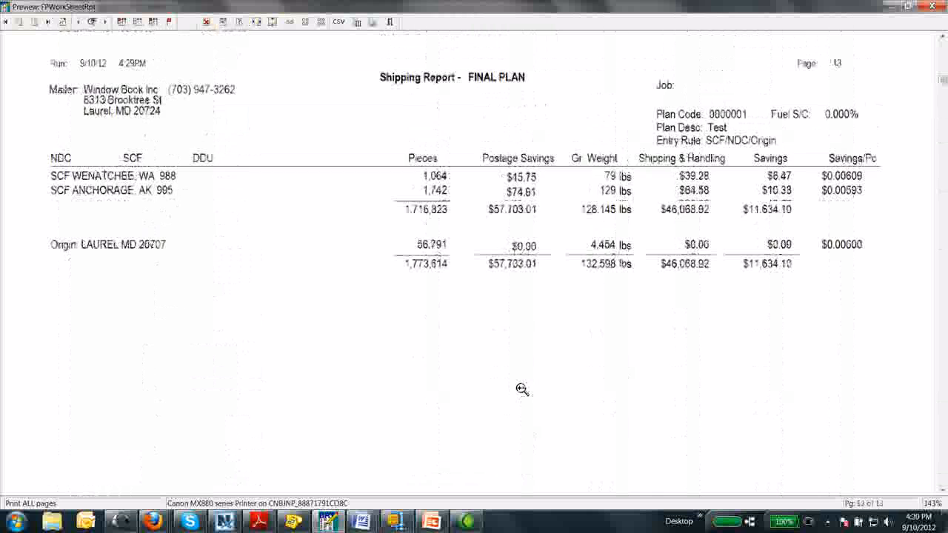
Review the entry facilities listed on page 12 of the final plan and close the report preview
scroll(522, 389, "up", 2)
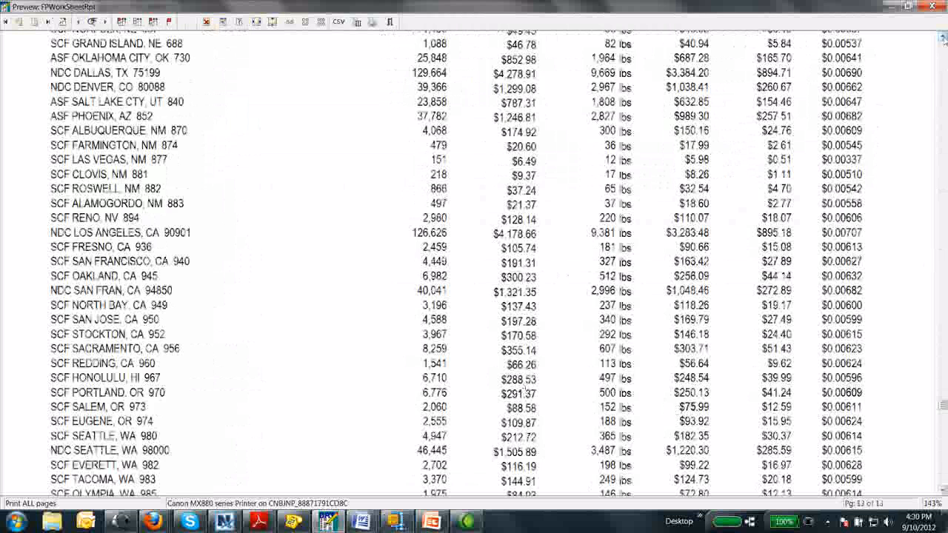
left_click(943, 37)
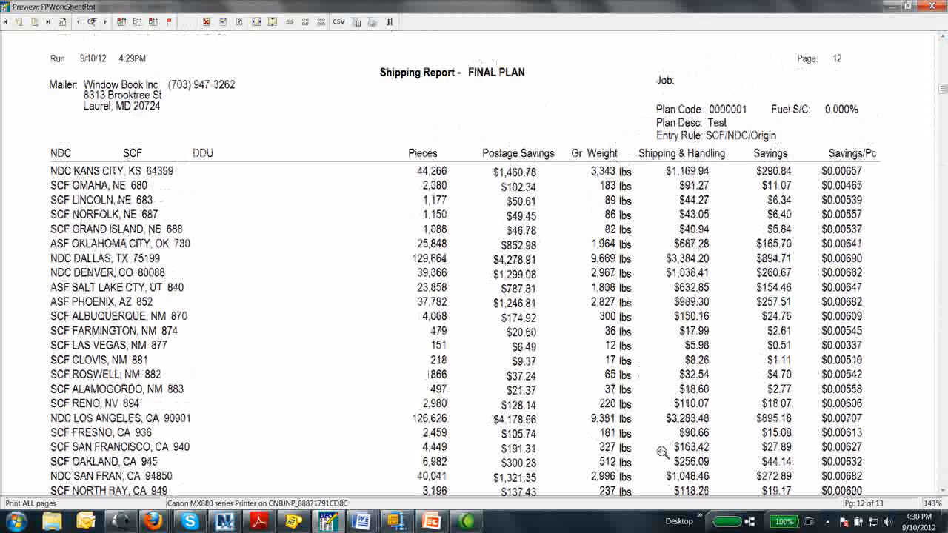
left_click(943, 491)
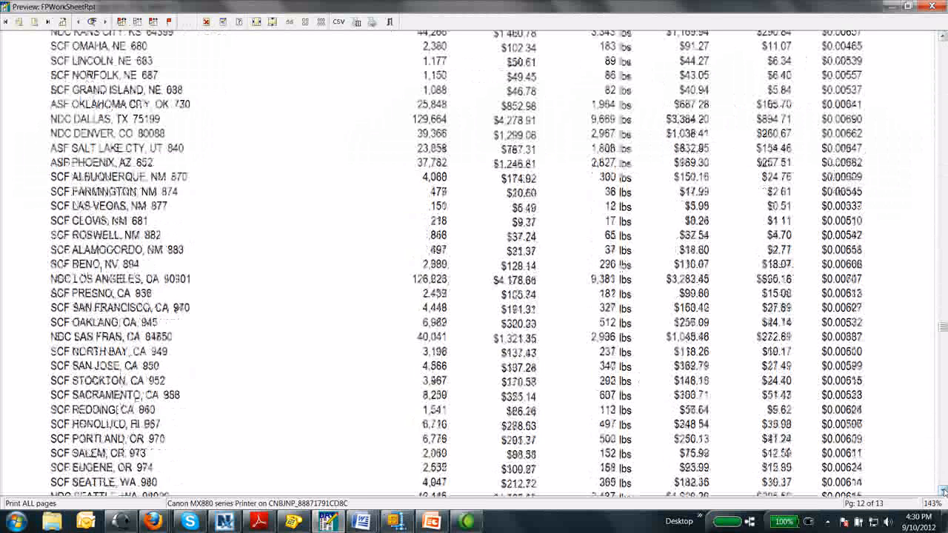
left_click(942, 491)
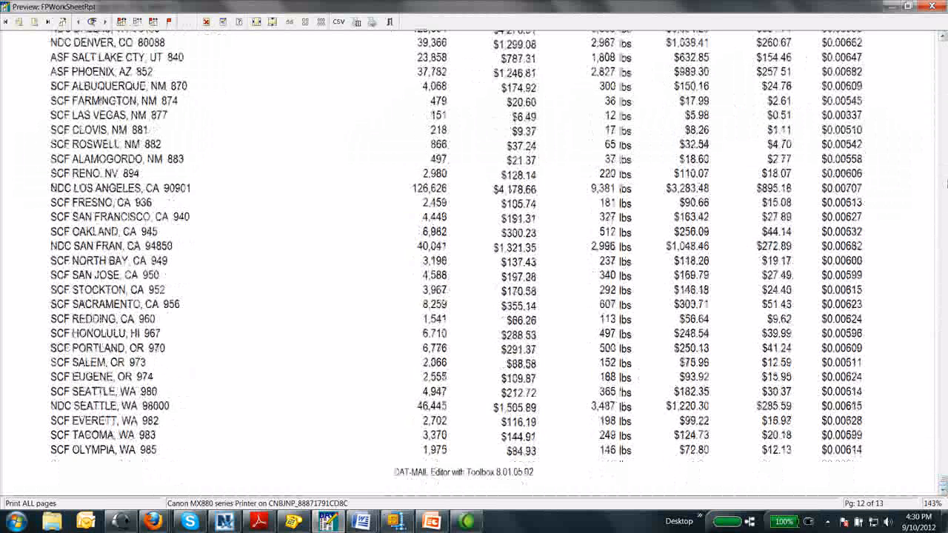
left_click(936, 7)
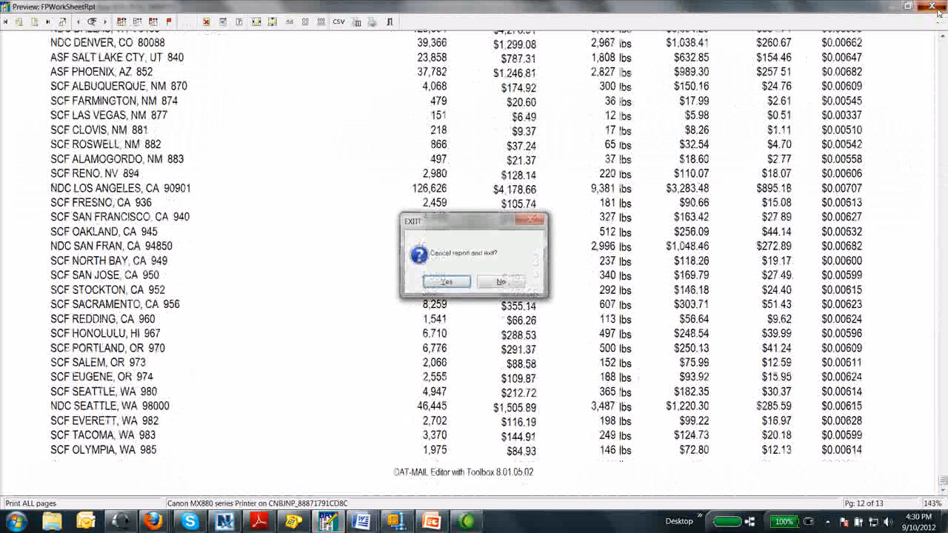
left_click(444, 282)
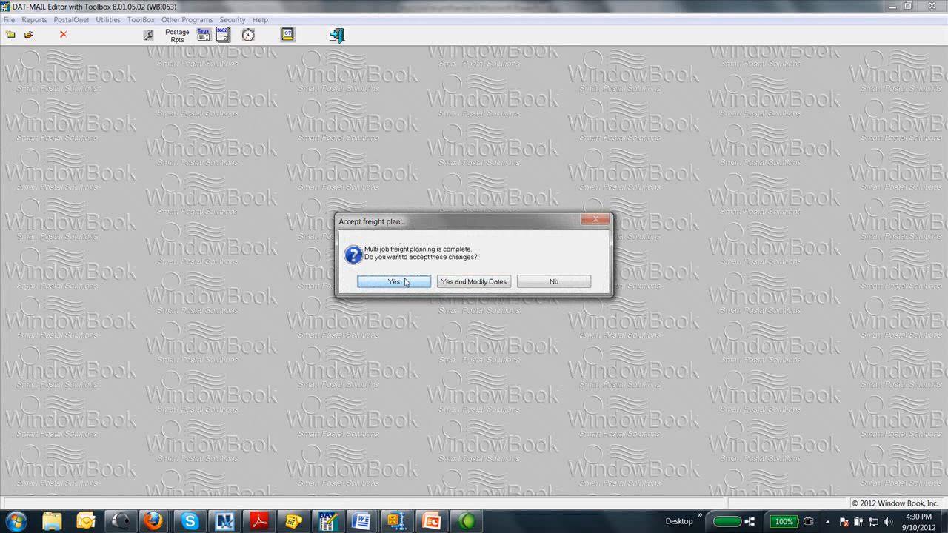
Accept the freight plan with date modification and set the SCF Des Moines entry's actual container ship date to 9/11/2012
left_click(453, 282)
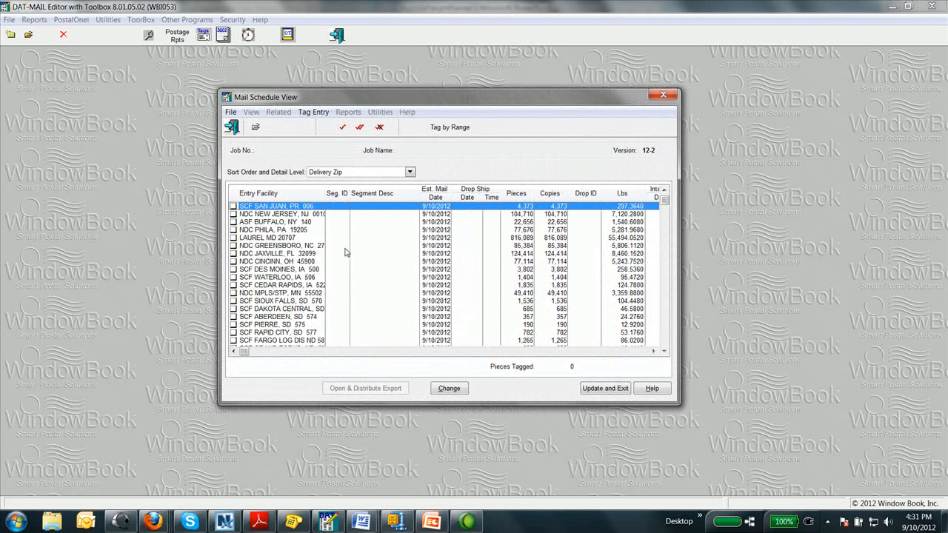
left_click(333, 270)
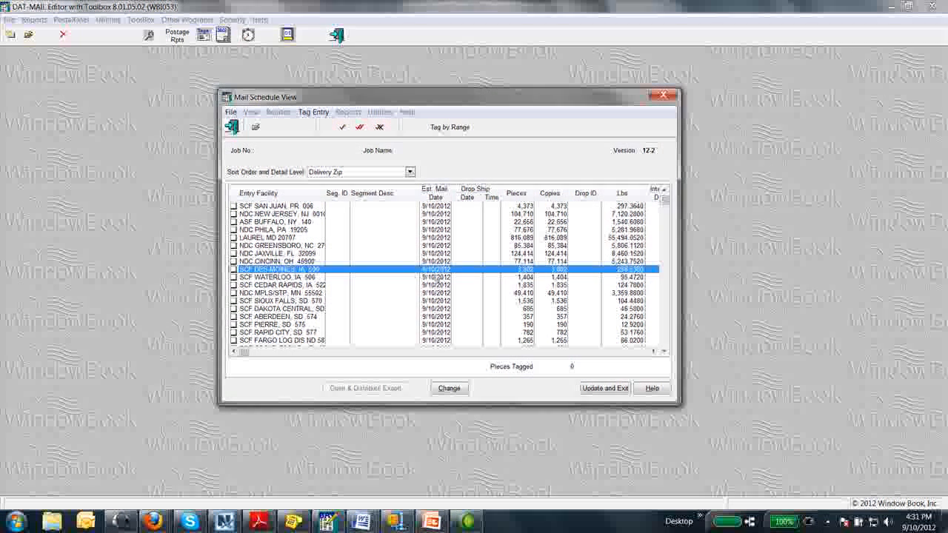
left_click(449, 388)
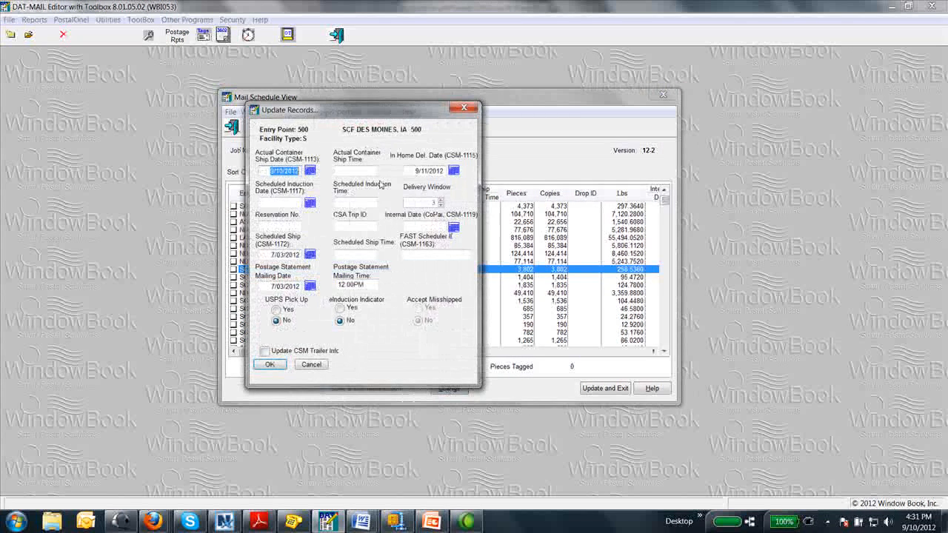
left_click(309, 172)
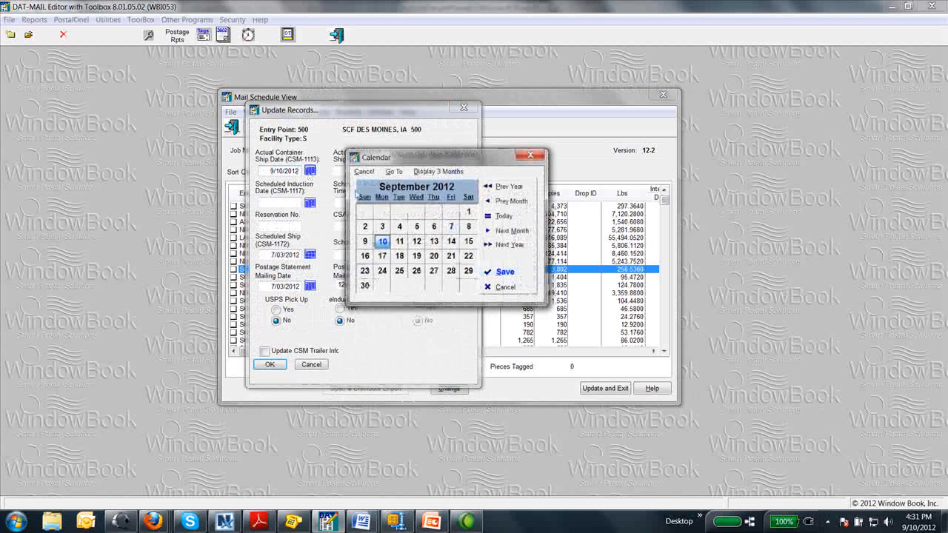
left_click(400, 243)
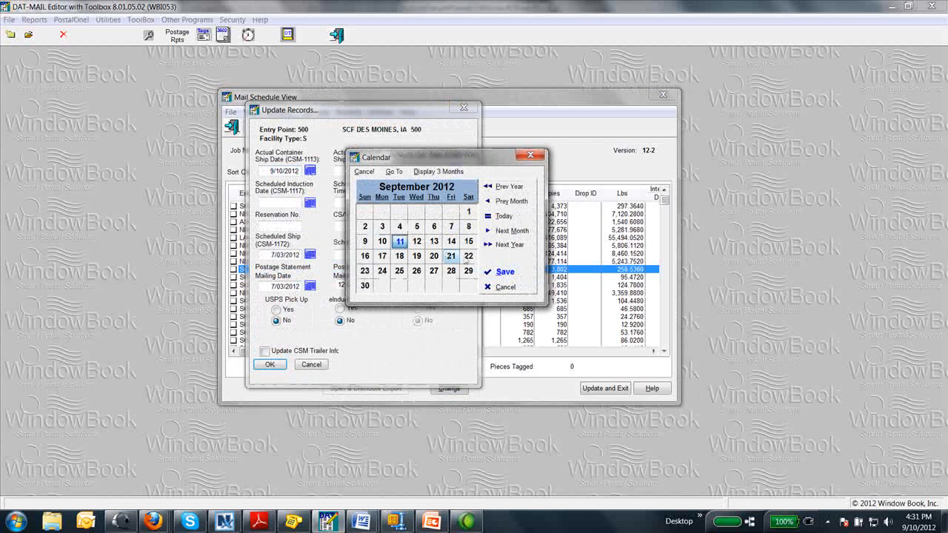
left_click(489, 272)
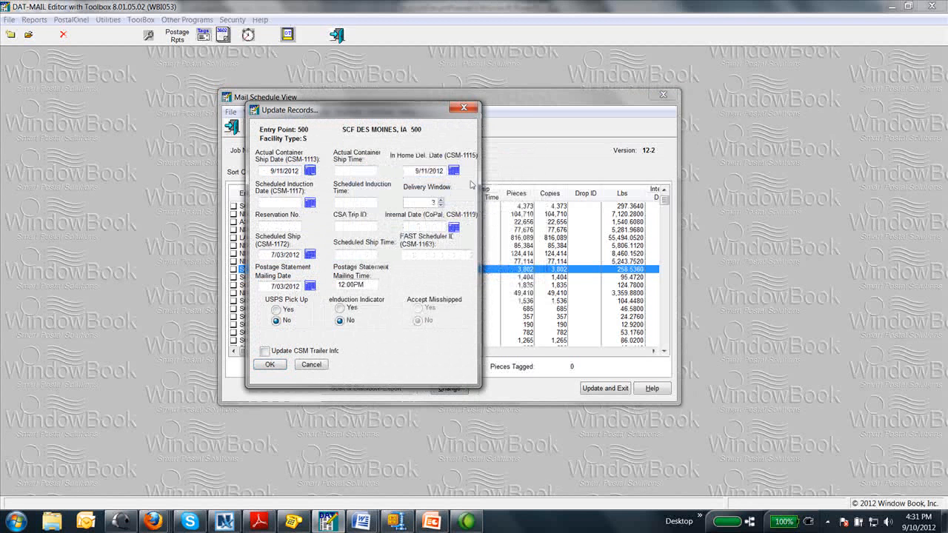
Set the SCF Des Moines entry's in-home delivery date to 9/14/2012
left_click(453, 171)
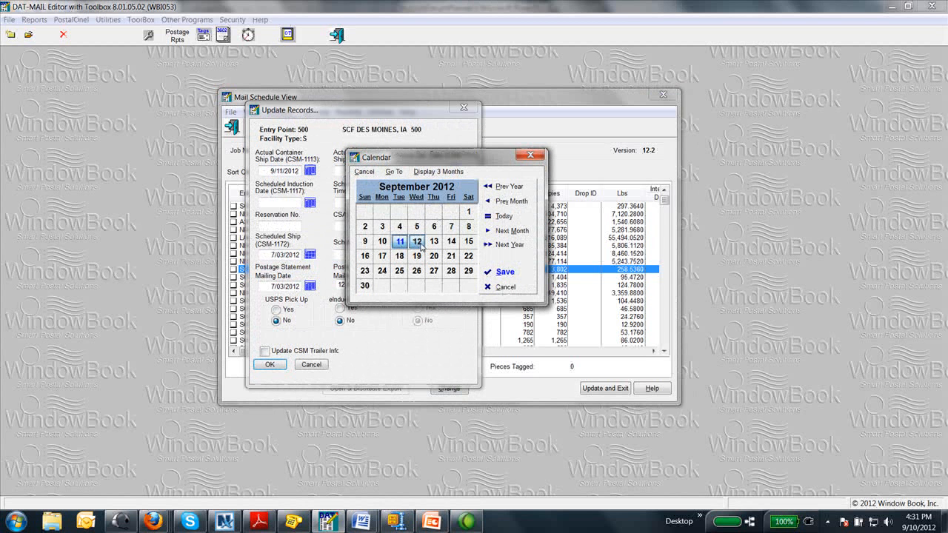
left_click(419, 244)
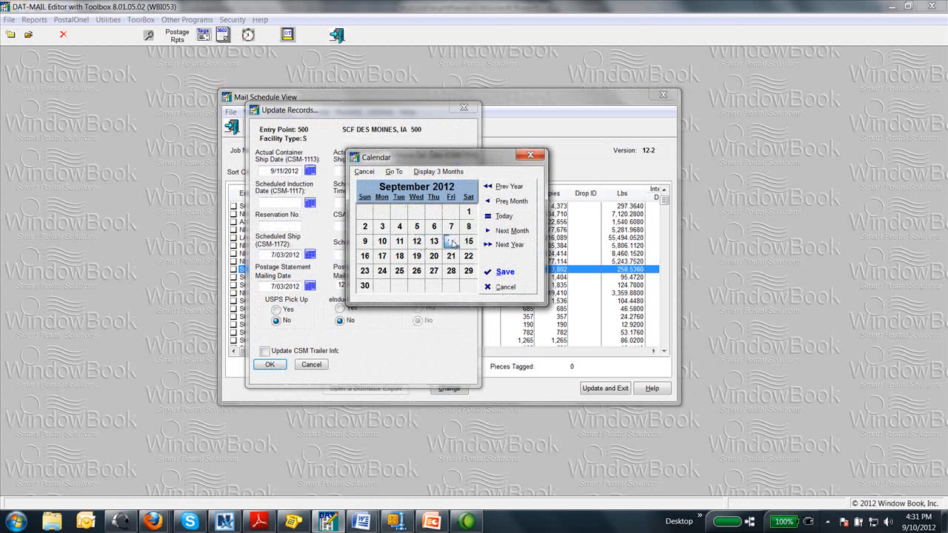
left_click(453, 244)
left_click(502, 272)
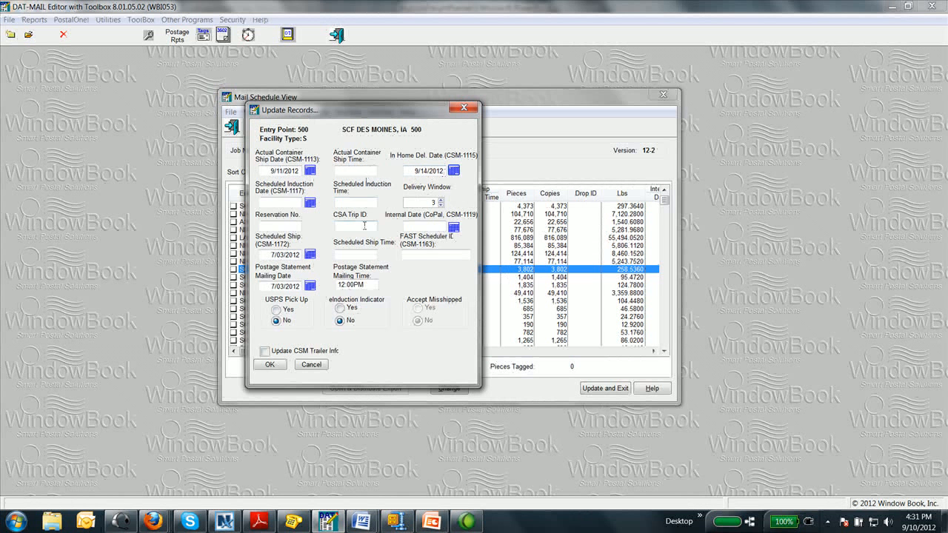
left_click(412, 252)
left_click(413, 253)
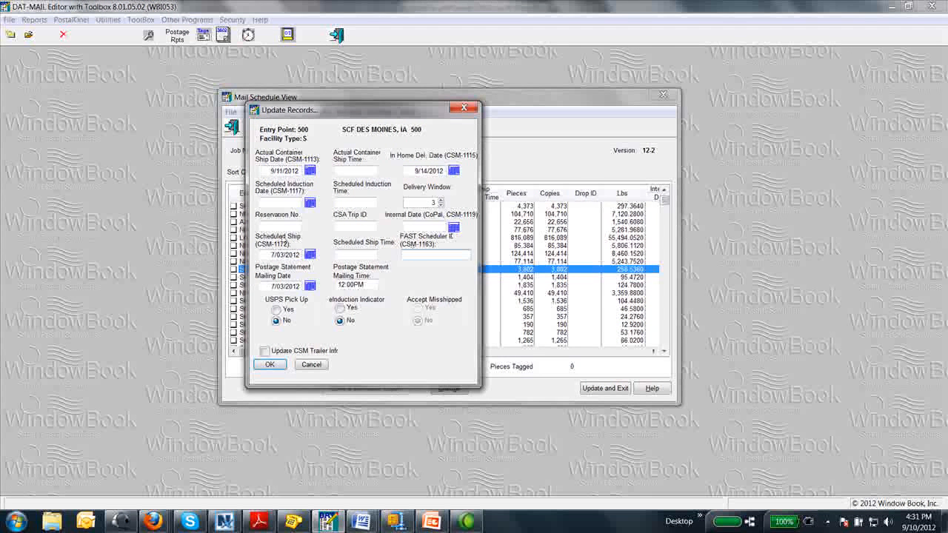
left_click(281, 227)
left_click(265, 351)
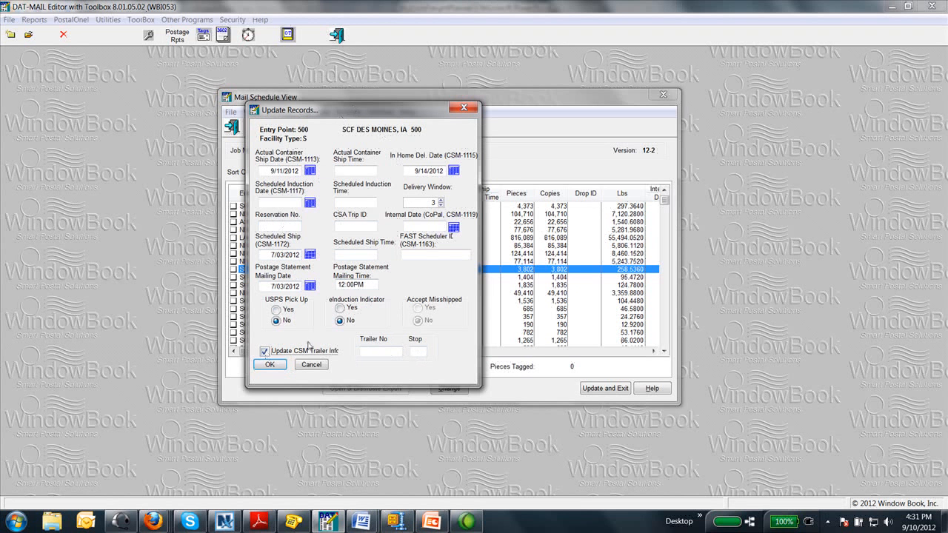
left_click(264, 351)
Save the SCF Des Moines record, update the mail schedule and exit it
left_click(268, 364)
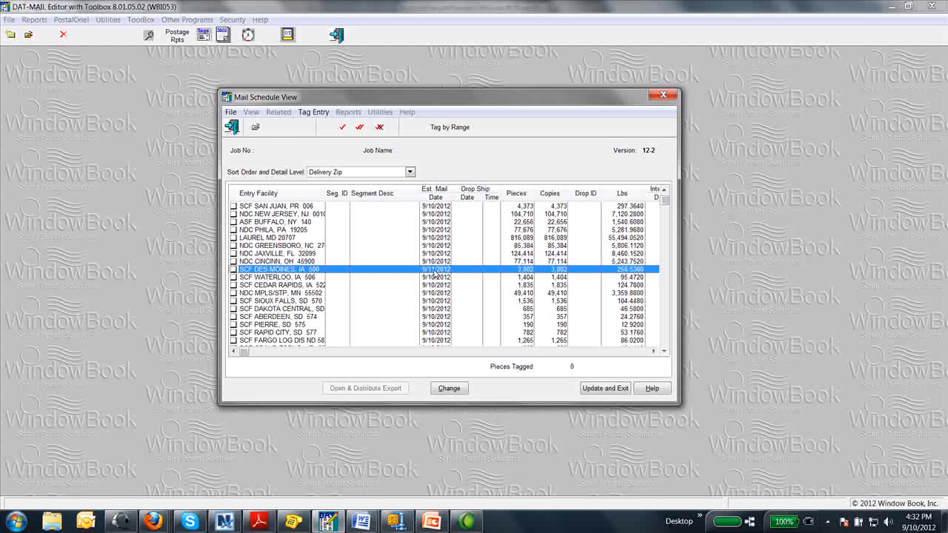
left_click(585, 389)
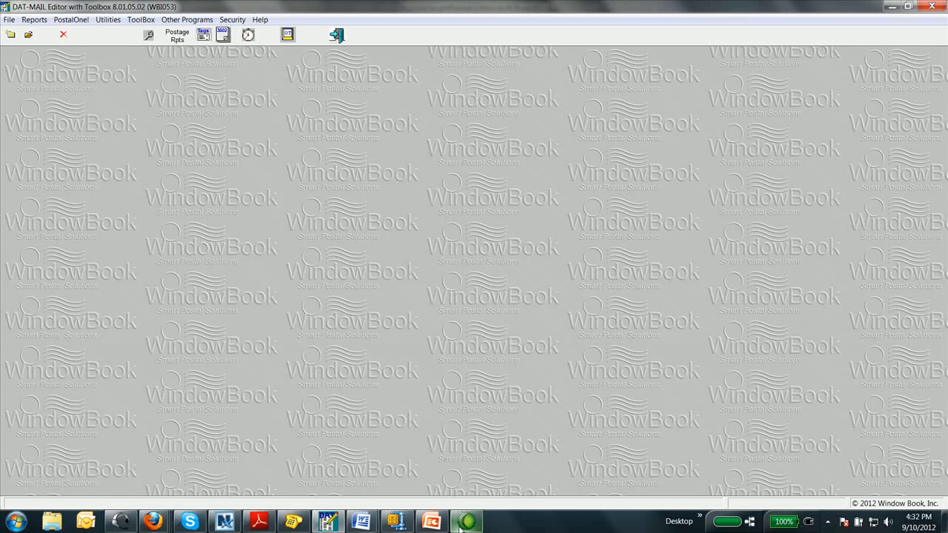
mouse_move(460, 525)
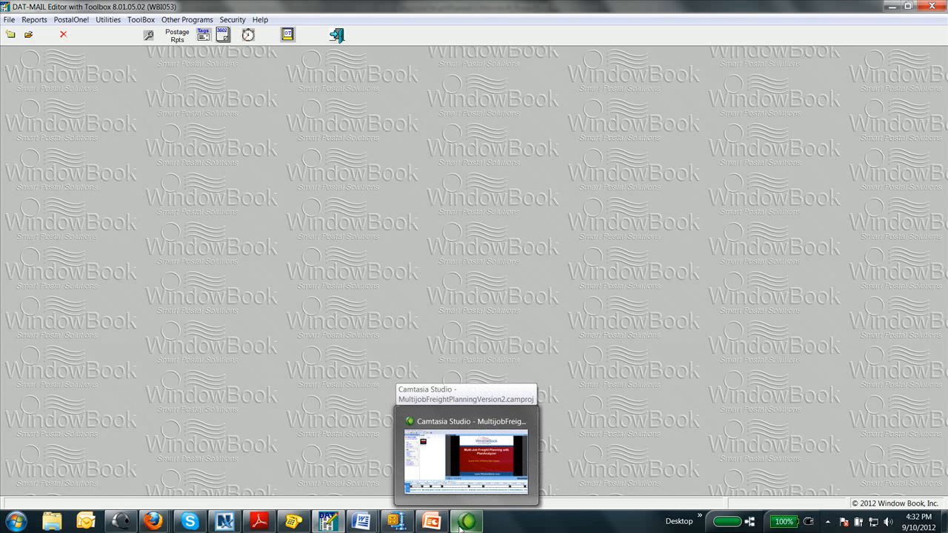